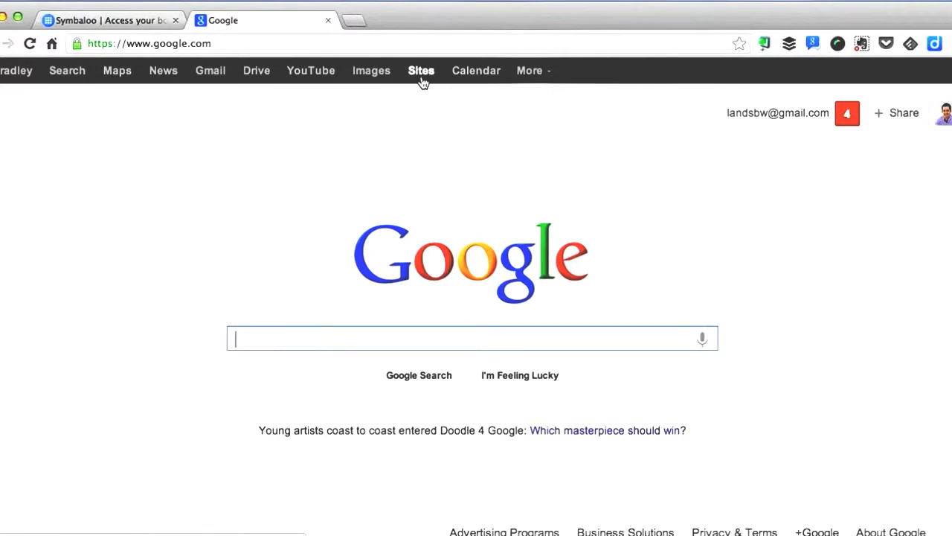
Open Google Sites from the full list of Google products
{"action": "left_click", "coordinate": [534, 74]}
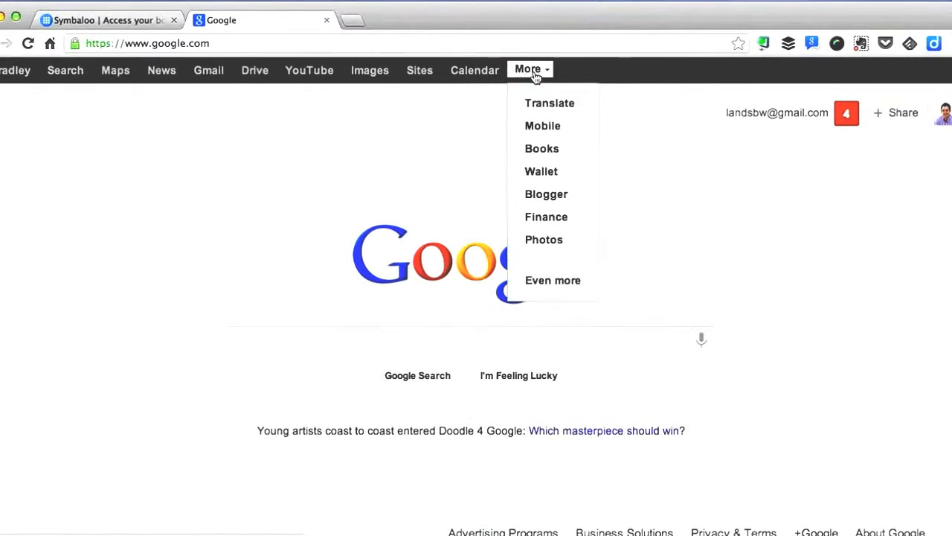
{"action": "left_click", "coordinate": [545, 280]}
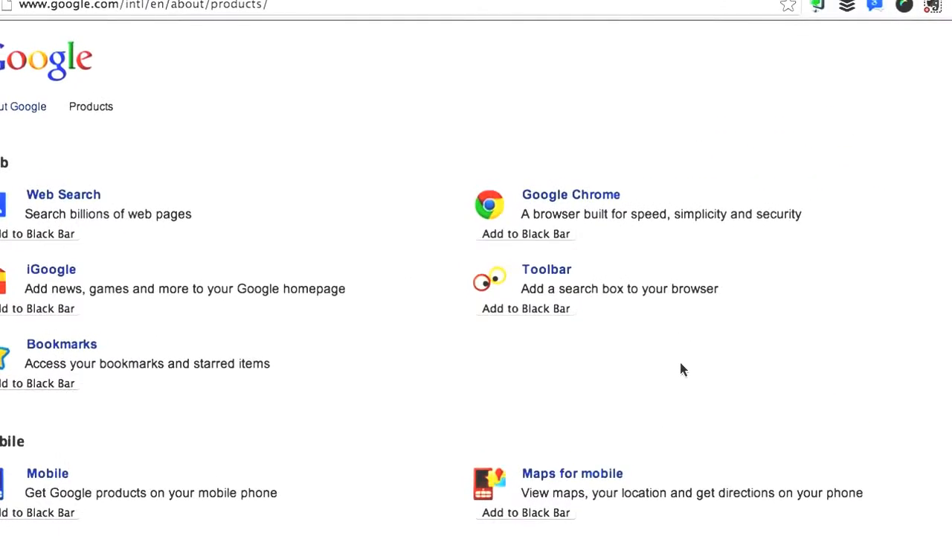
{"action": "scroll", "coordinate": [679, 359], "scroll_direction": "down", "scroll_amount": 10}
{"action": "scroll", "coordinate": [683, 369], "scroll_direction": "down", "scroll_amount": 10}
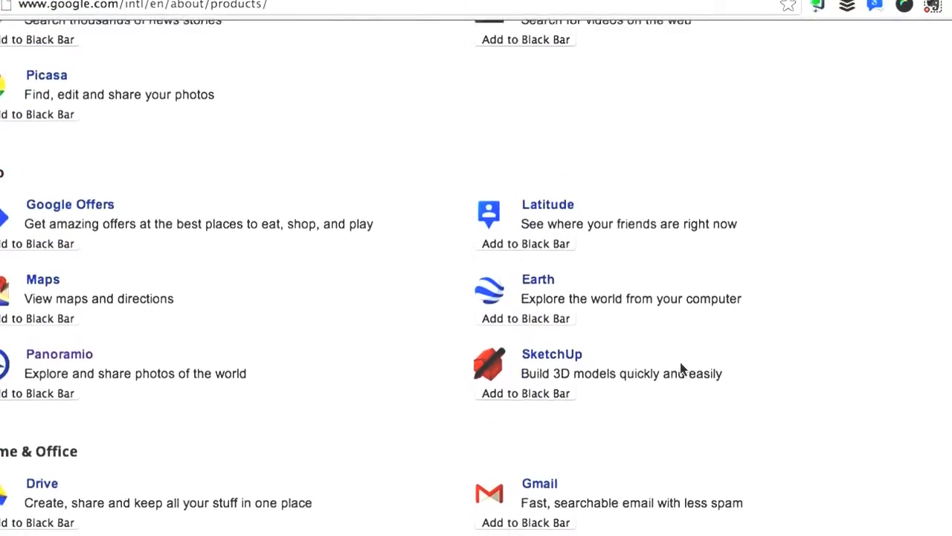
{"action": "scroll", "coordinate": [683, 369], "scroll_direction": "down", "scroll_amount": 3}
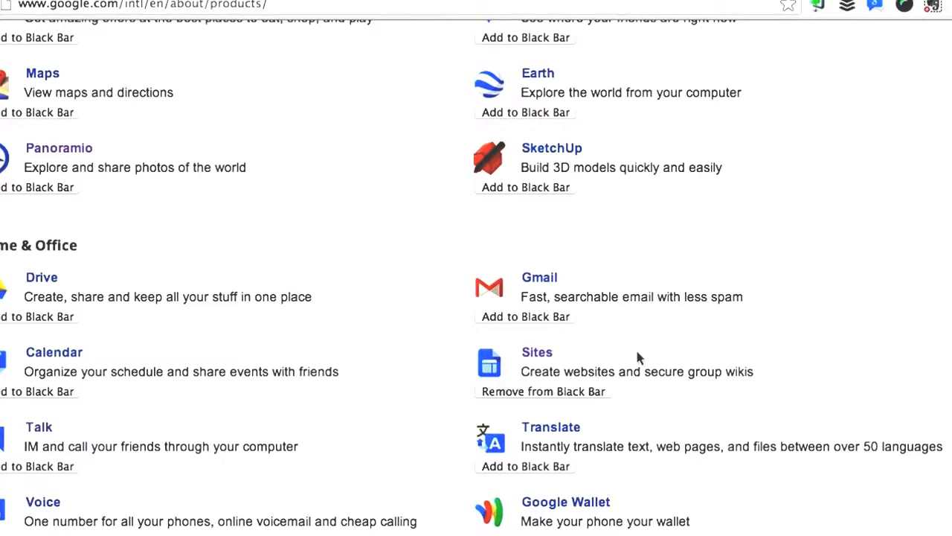
{"action": "left_click", "coordinate": [543, 357]}
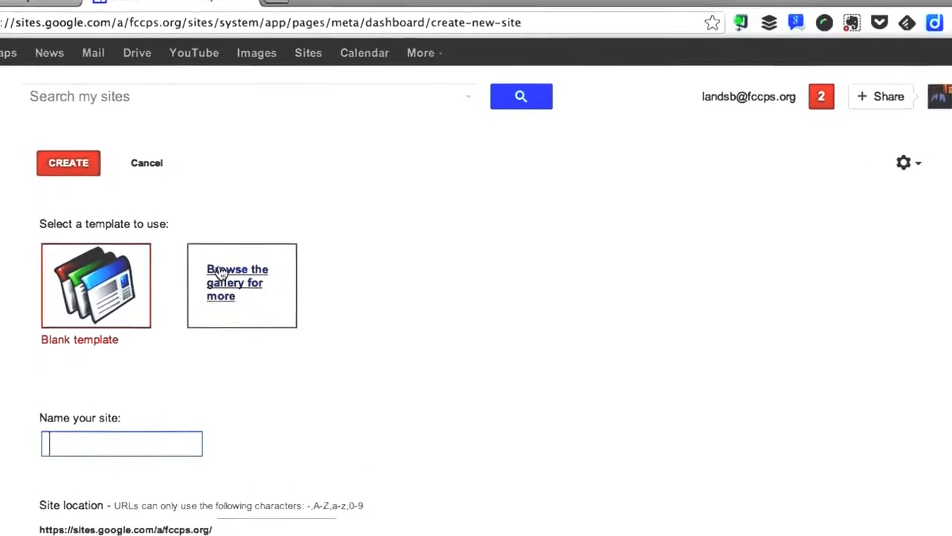
Open the site template gallery and browse the public Schools & education templates
{"action": "left_click", "coordinate": [252, 298]}
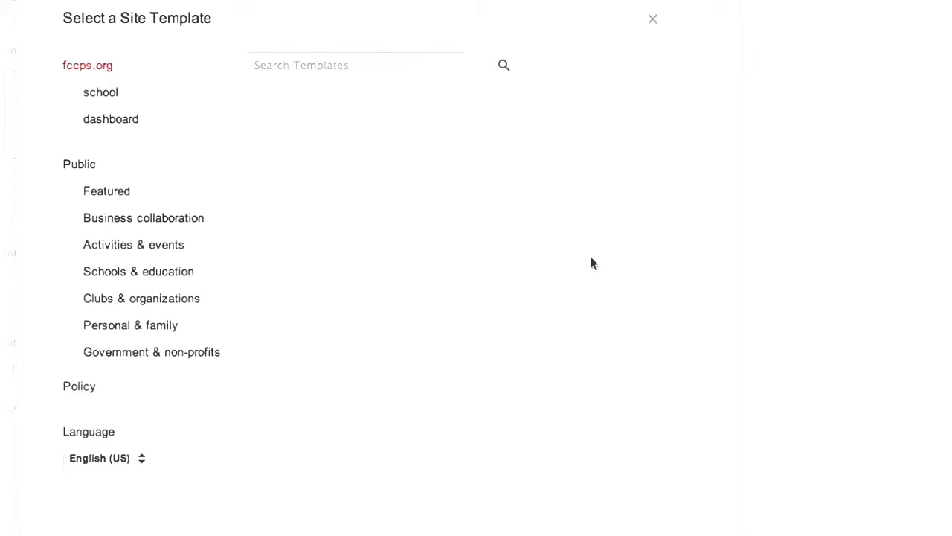
{"action": "left_click", "coordinate": [189, 274]}
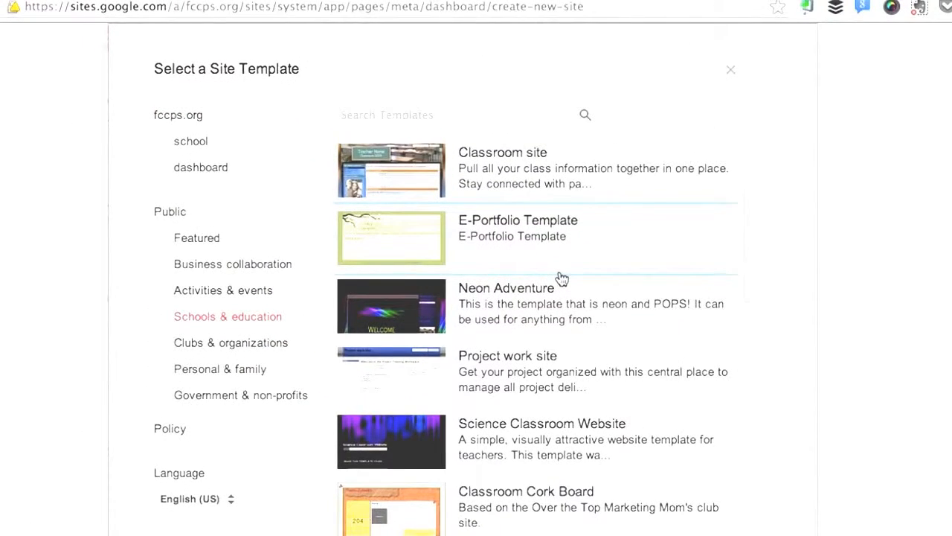
{"action": "scroll", "coordinate": [561, 278], "scroll_direction": "down", "scroll_amount": 3}
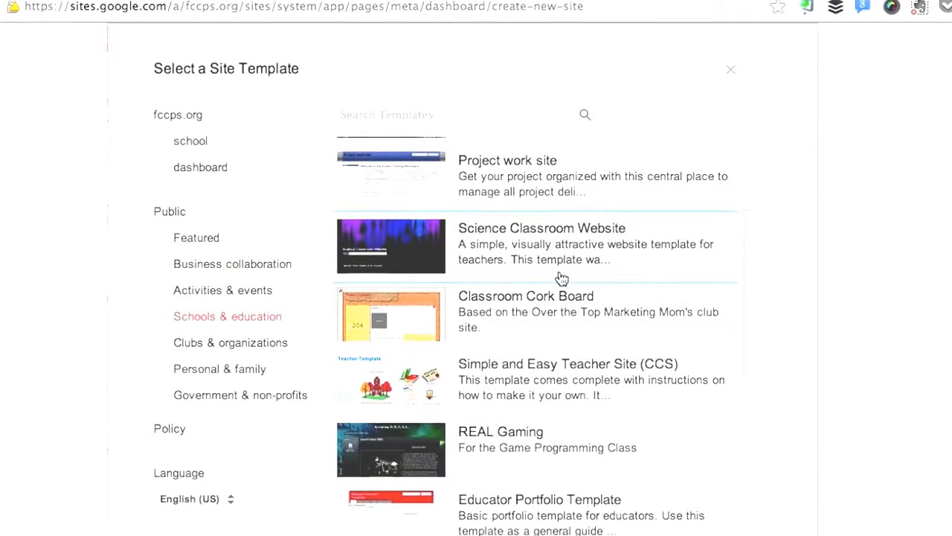
{"action": "scroll", "coordinate": [562, 279], "scroll_direction": "down", "scroll_amount": 3}
{"action": "scroll", "coordinate": [559, 276], "scroll_direction": "up", "scroll_amount": 1}
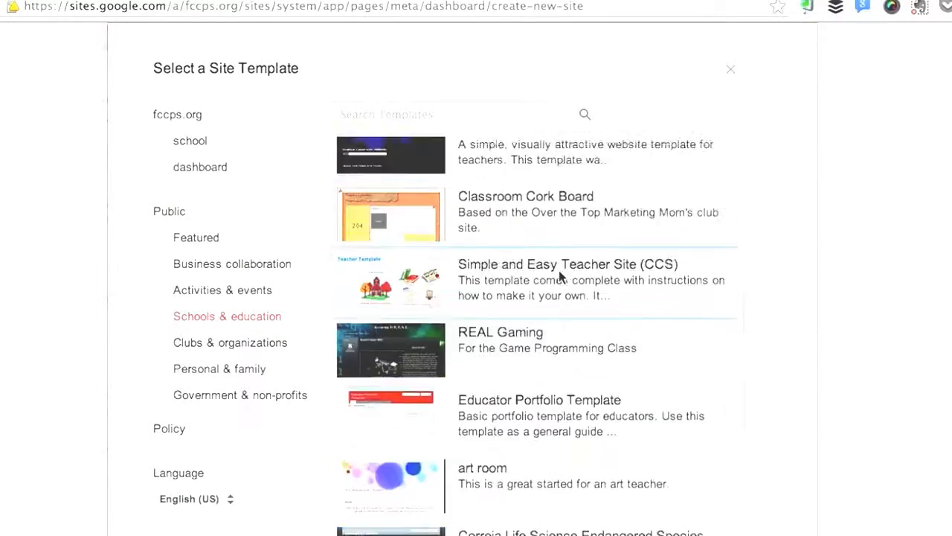
{"action": "scroll", "coordinate": [559, 270], "scroll_direction": "up", "scroll_amount": 5}
Search the public site templates for "classroom" and look through the matching designs
{"action": "left_click", "coordinate": [197, 212]}
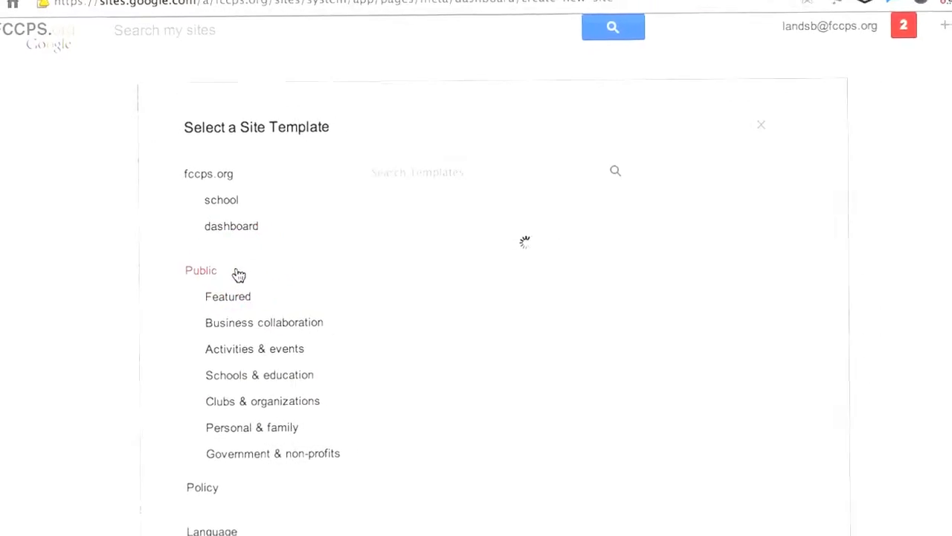
{"action": "left_click", "coordinate": [438, 163]}
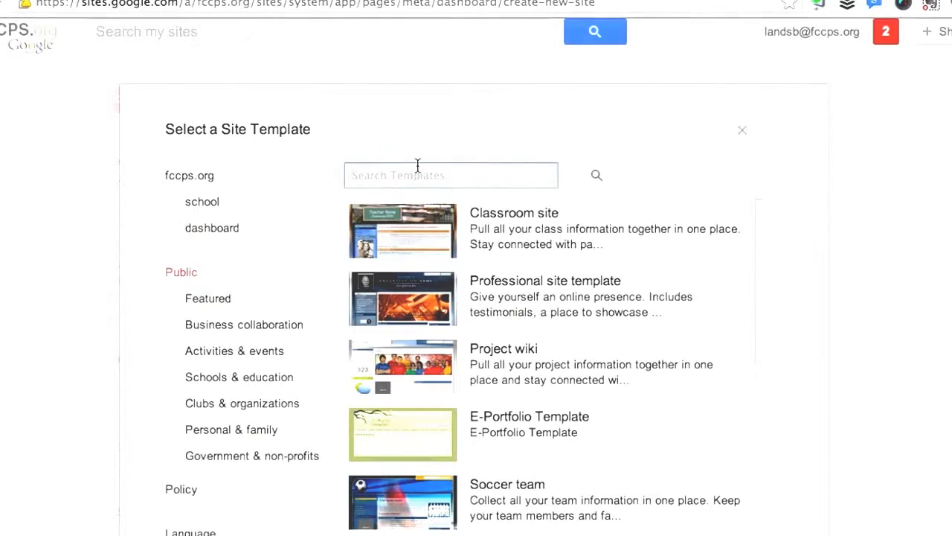
{"action": "type", "text": "classr"}
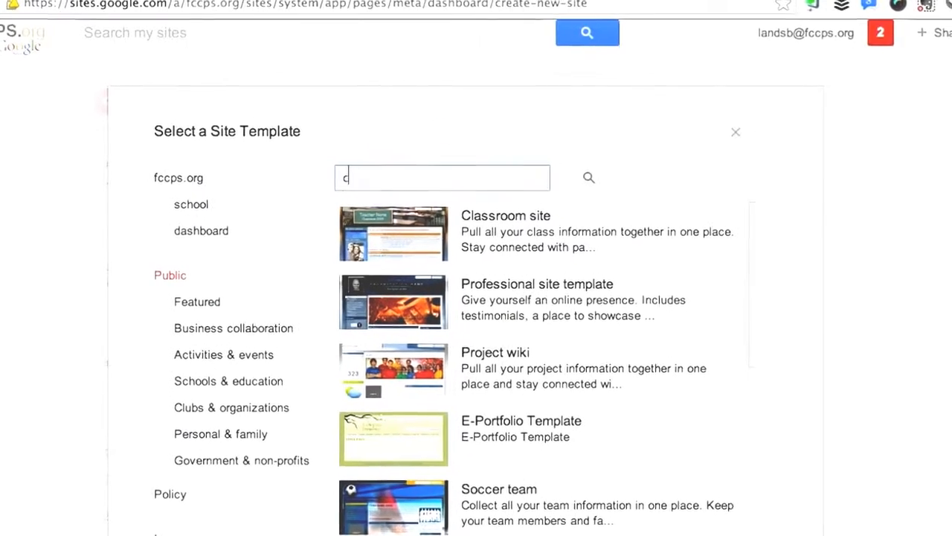
{"action": "type", "text": "oom"}
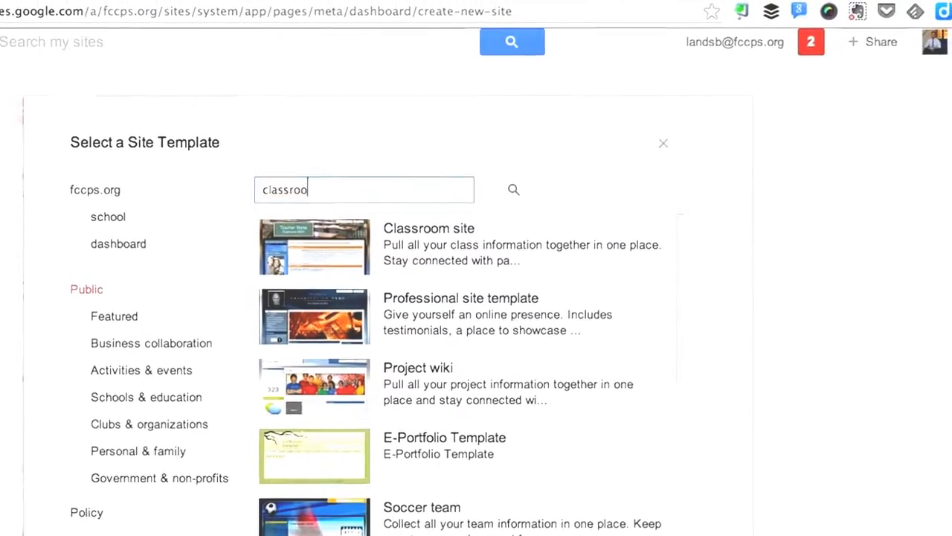
{"action": "key", "text": "Return"}
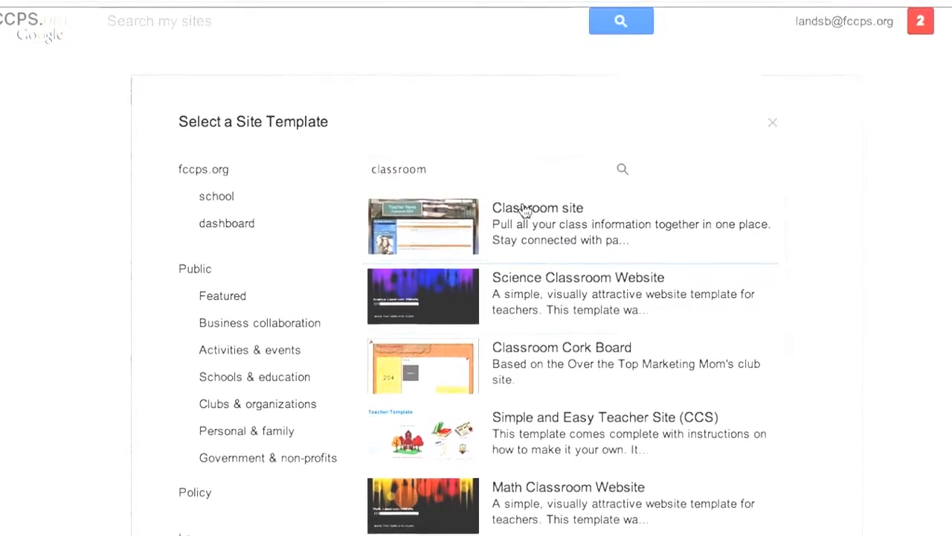
{"action": "scroll", "coordinate": [633, 336], "scroll_direction": "down", "scroll_amount": 2}
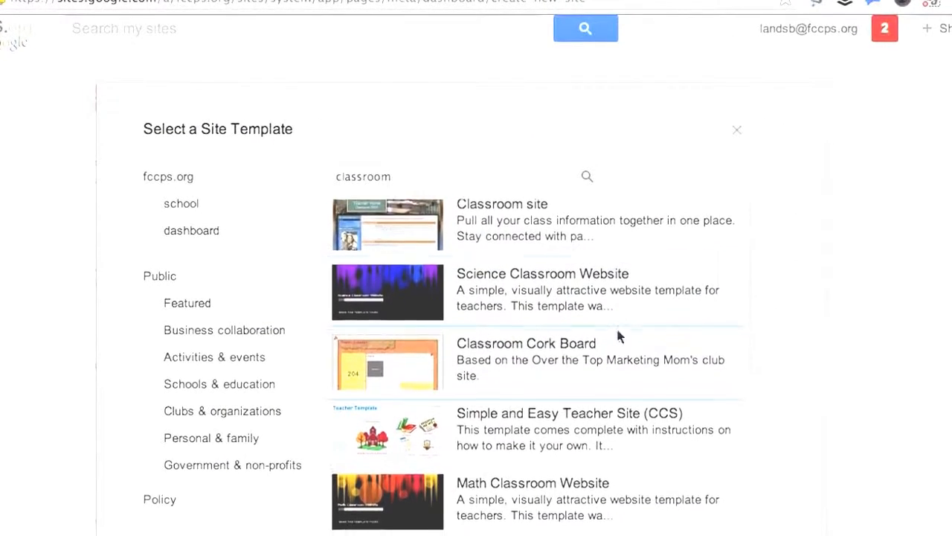
{"action": "scroll", "coordinate": [620, 336], "scroll_direction": "down", "scroll_amount": 2}
{"action": "scroll", "coordinate": [620, 335], "scroll_direction": "up", "scroll_amount": 3}
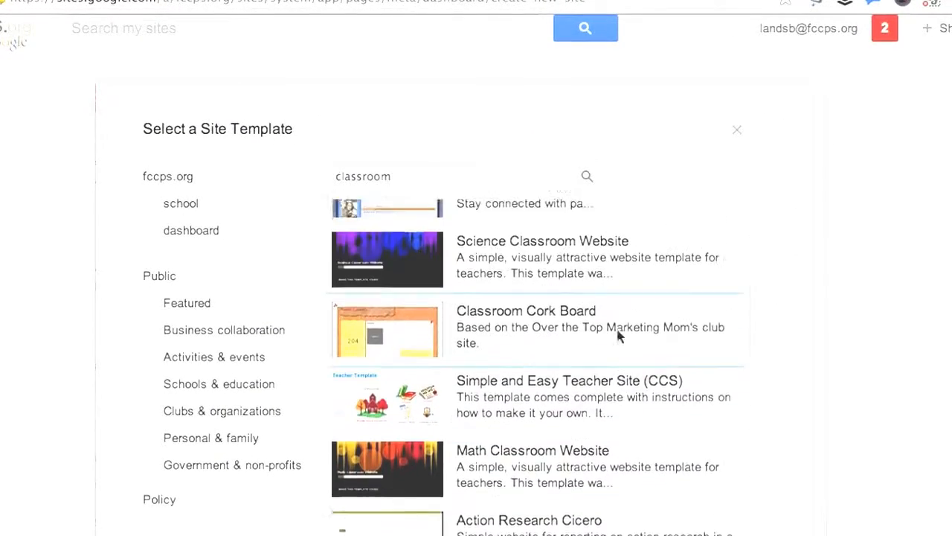
{"action": "scroll", "coordinate": [238, 342], "scroll_direction": "down", "scroll_amount": 3}
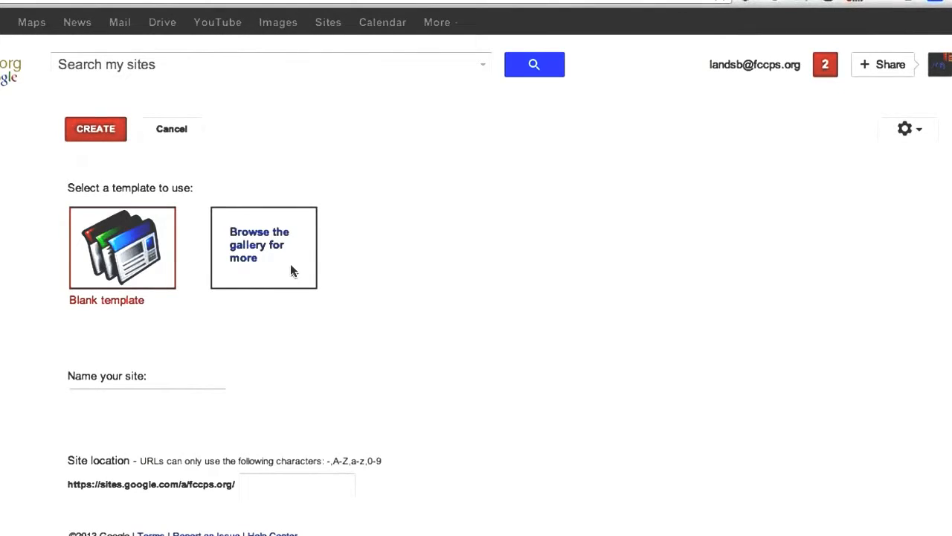
Name the new site "My Google Site" and choose the Notebook theme for it
{"action": "scroll", "coordinate": [142, 316], "scroll_direction": "down", "scroll_amount": 2}
{"action": "left_click", "coordinate": [142, 316]}
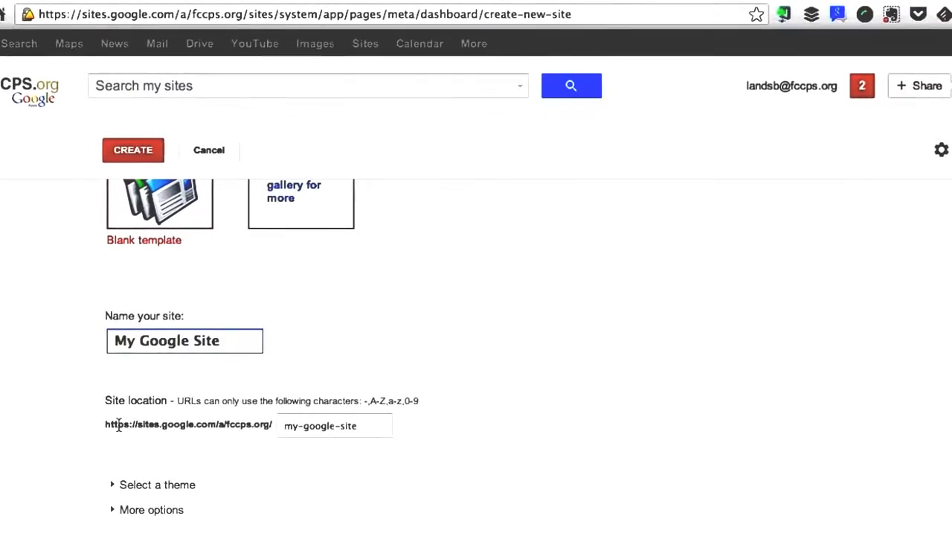
{"action": "left_click", "coordinate": [116, 491]}
{"action": "scroll", "coordinate": [459, 500], "scroll_direction": "down", "scroll_amount": 1}
{"action": "scroll", "coordinate": [459, 500], "scroll_direction": "down", "scroll_amount": 10}
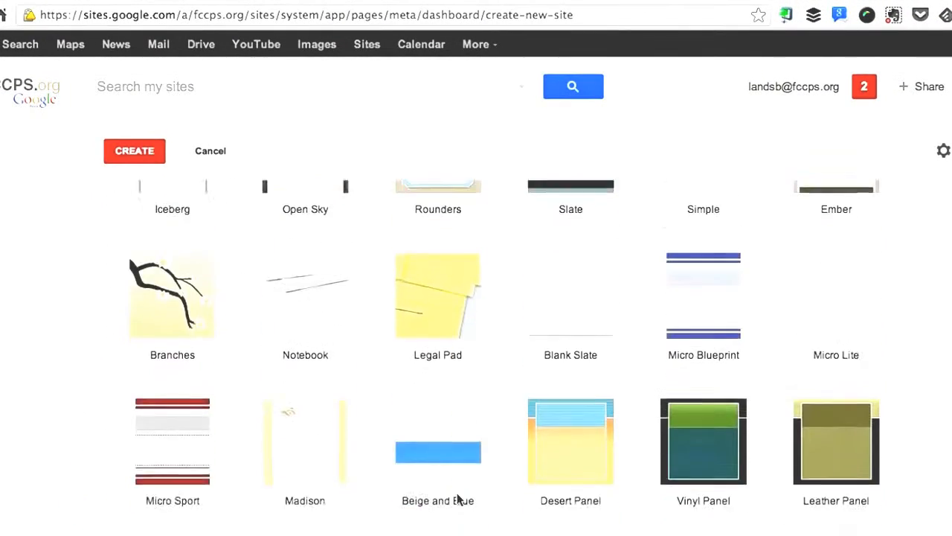
{"action": "scroll", "coordinate": [459, 501], "scroll_direction": "down", "scroll_amount": 3}
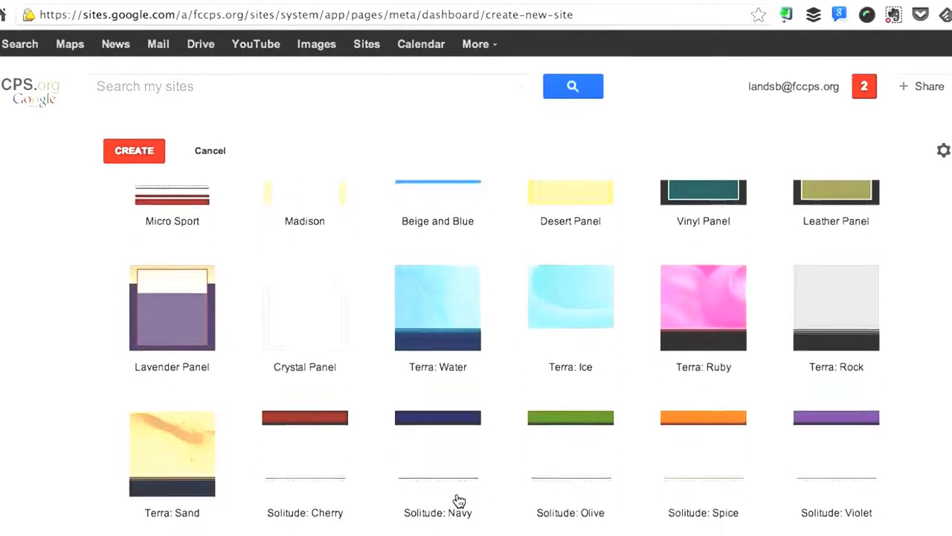
{"action": "scroll", "coordinate": [459, 501], "scroll_direction": "up", "scroll_amount": 2}
{"action": "scroll", "coordinate": [459, 500], "scroll_direction": "up", "scroll_amount": 2}
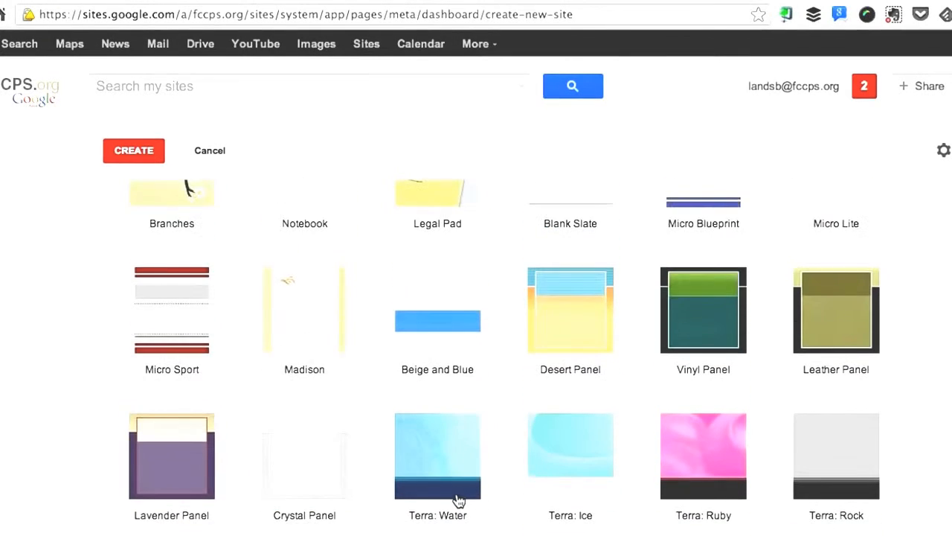
{"action": "scroll", "coordinate": [459, 500], "scroll_direction": "up", "scroll_amount": 2}
{"action": "left_click", "coordinate": [320, 309]}
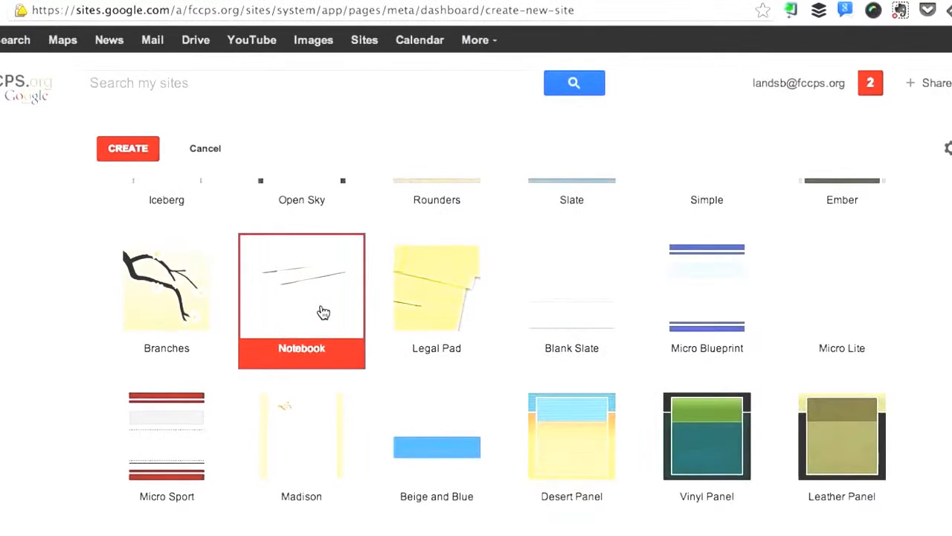
Expand the additional site options and enter "school, education," as the site categories
{"action": "scroll", "coordinate": [459, 501], "scroll_direction": "down", "scroll_amount": 15}
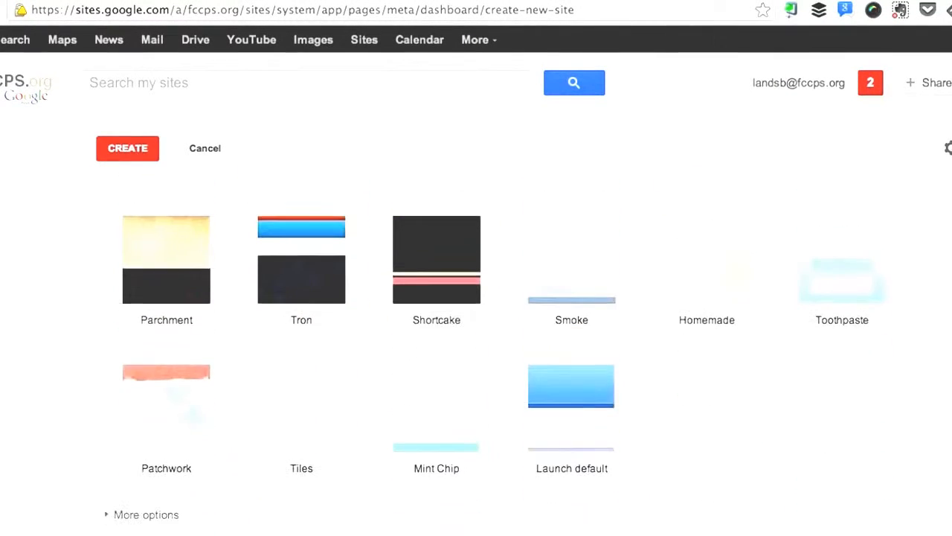
{"action": "left_click", "coordinate": [109, 515]}
{"action": "scroll", "coordinate": [109, 513], "scroll_direction": "down", "scroll_amount": 5}
{"action": "left_click", "coordinate": [146, 381]}
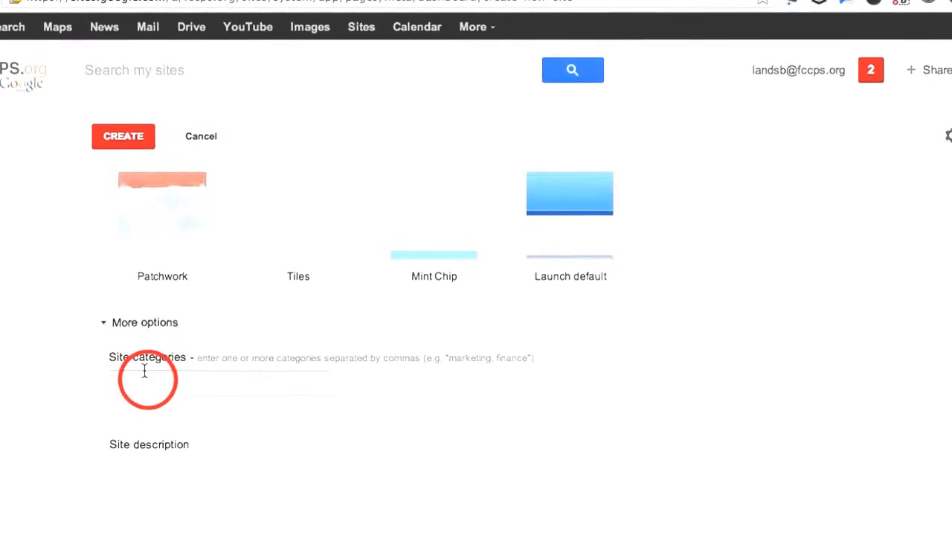
{"action": "type", "text": "school, education,"}
{"action": "left_click", "coordinate": [122, 498]}
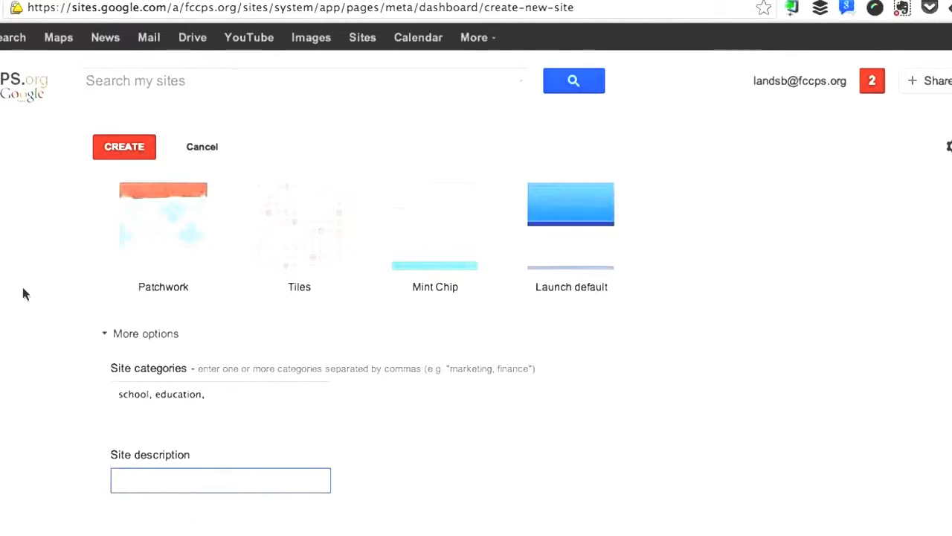
Review the site settings and create the site from the blank template
{"action": "scroll", "coordinate": [22, 292], "scroll_direction": "up", "scroll_amount": 15}
{"action": "scroll", "coordinate": [22, 291], "scroll_direction": "up", "scroll_amount": 2}
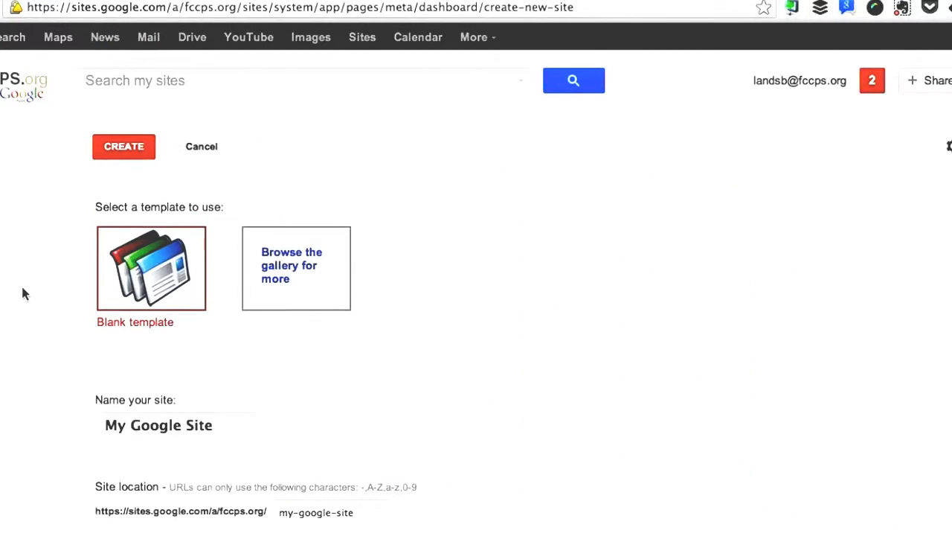
{"action": "left_click", "coordinate": [128, 146]}
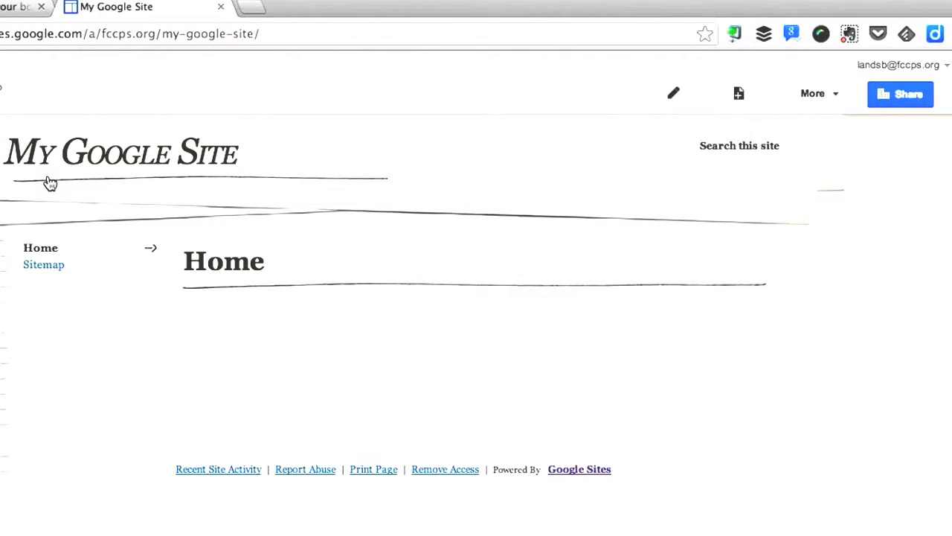
Edit the home page: add the text "I can type in text", retitle it "Google Site" and save
{"action": "left_click", "coordinate": [657, 99]}
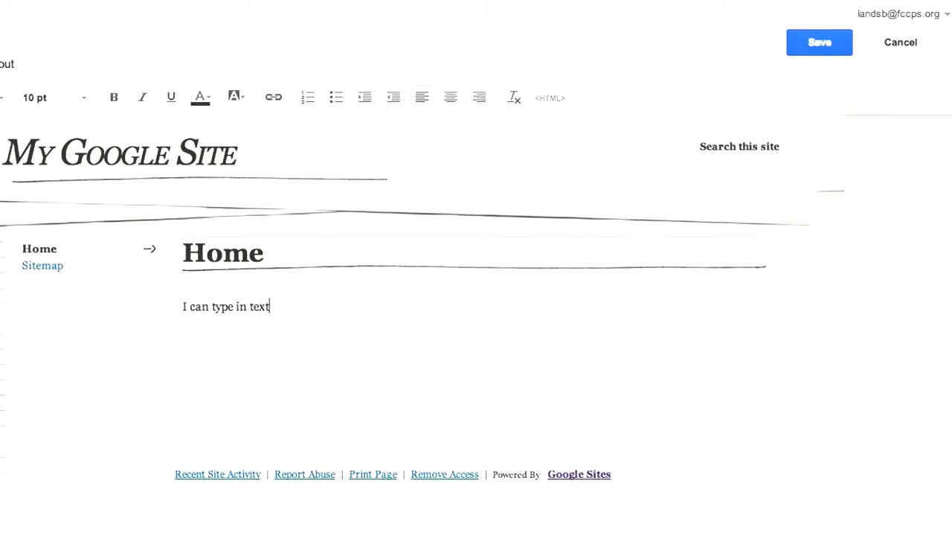
{"action": "left_click", "coordinate": [225, 253]}
{"action": "double_click", "coordinate": [225, 253]}
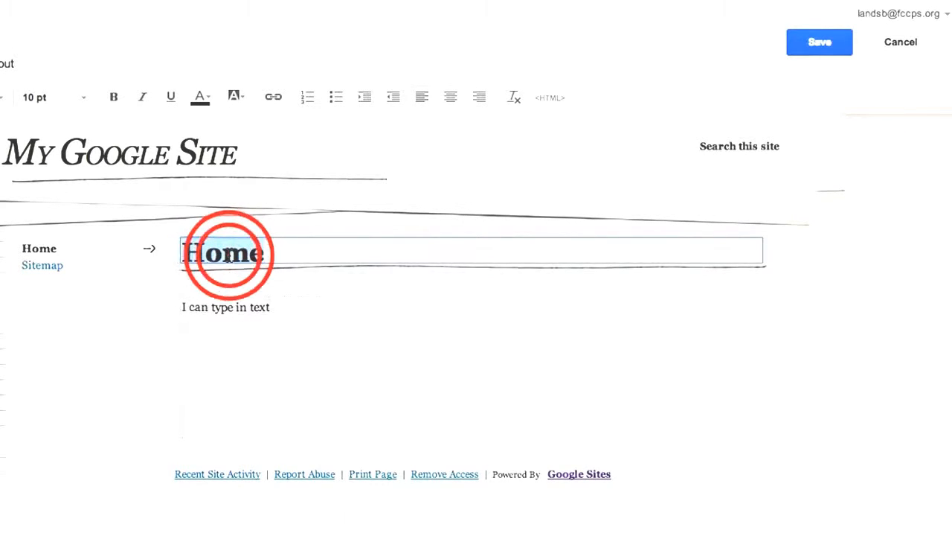
{"action": "type", "text": "Google Site"}
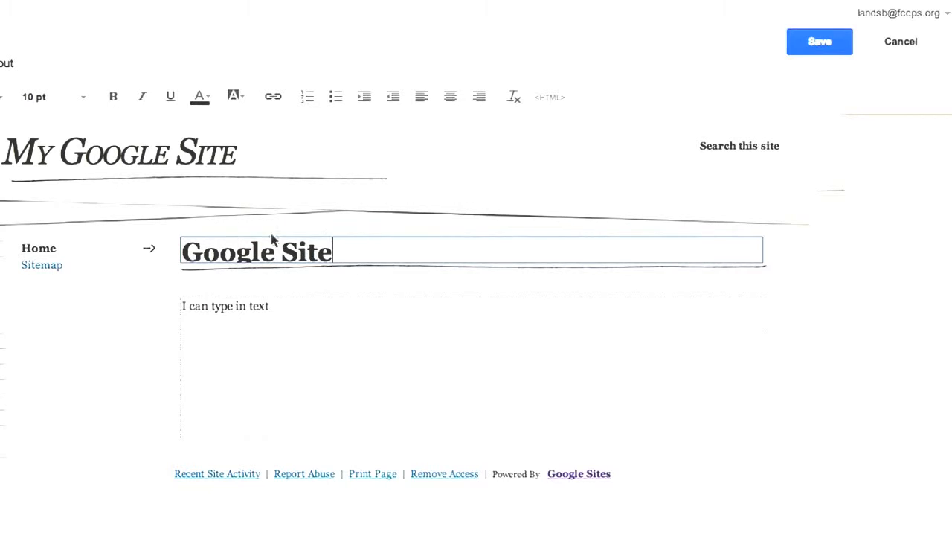
{"action": "left_click", "coordinate": [807, 45]}
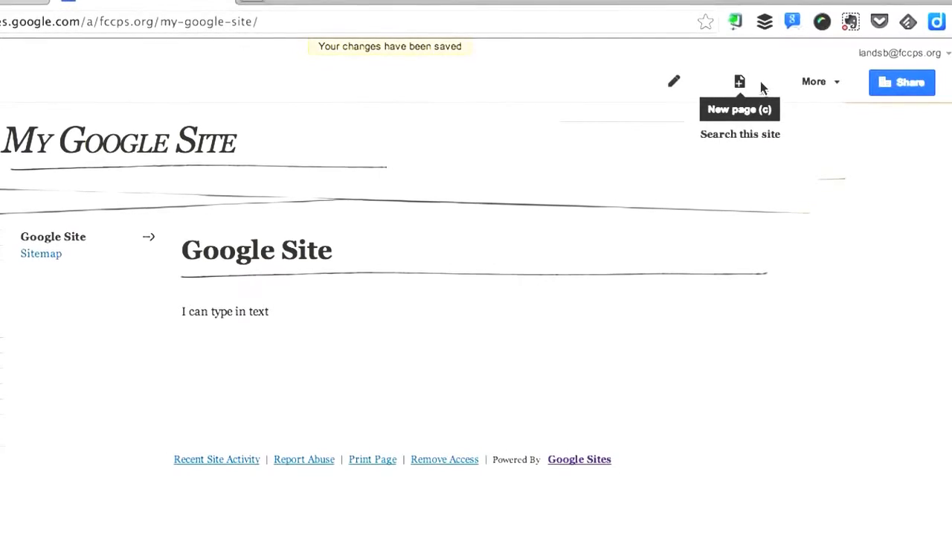
Start a new page named "Directions" and choose the Web Page template for it
{"action": "left_click", "coordinate": [764, 90]}
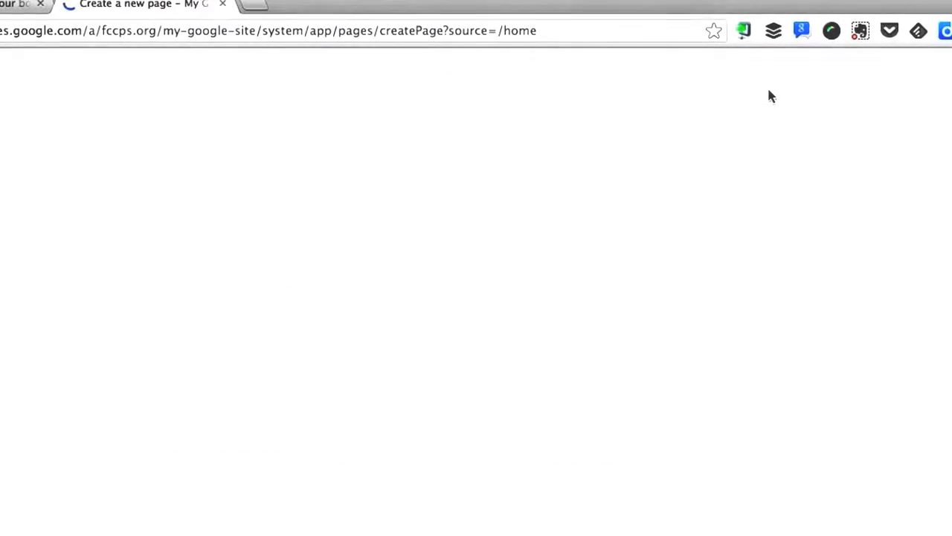
{"action": "left_click", "coordinate": [78, 254]}
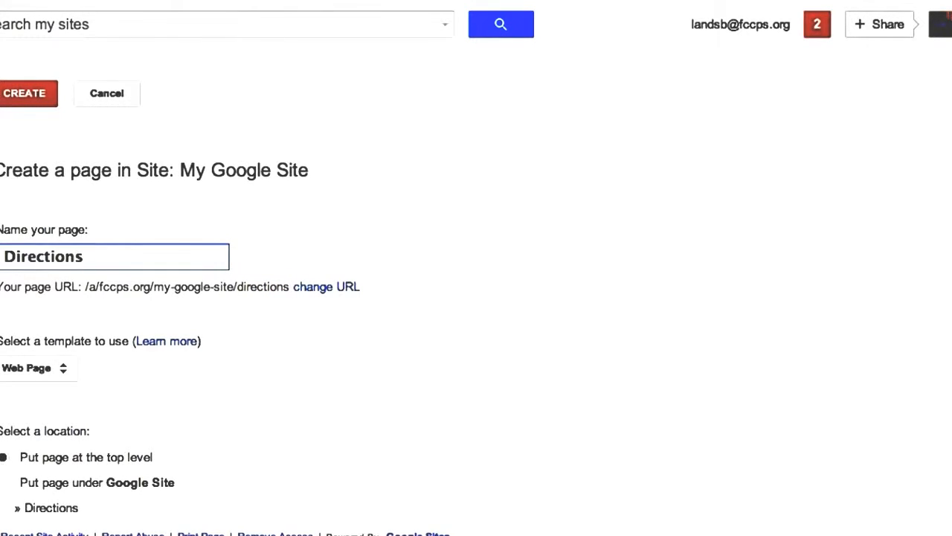
{"action": "scroll", "coordinate": [414, 263], "scroll_direction": "down", "scroll_amount": 2}
{"action": "left_click", "coordinate": [57, 315]}
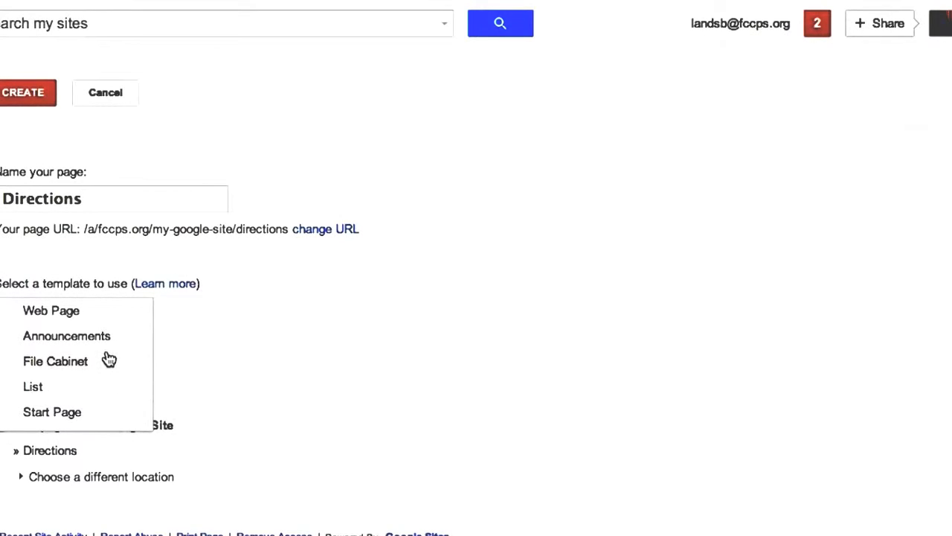
{"action": "left_click", "coordinate": [121, 314]}
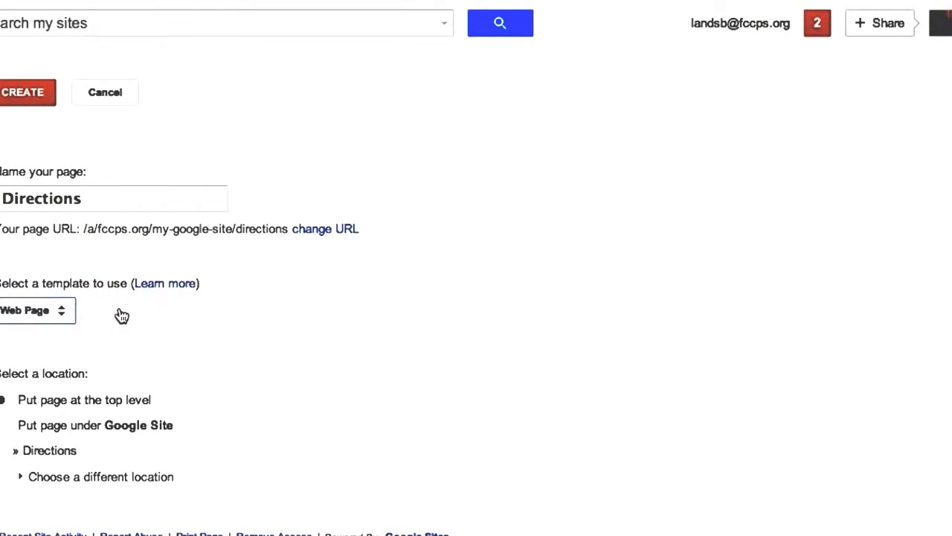
Create the Directions web page at the top level of the site
{"action": "scroll", "coordinate": [247, 317], "scroll_direction": "up", "scroll_amount": 2}
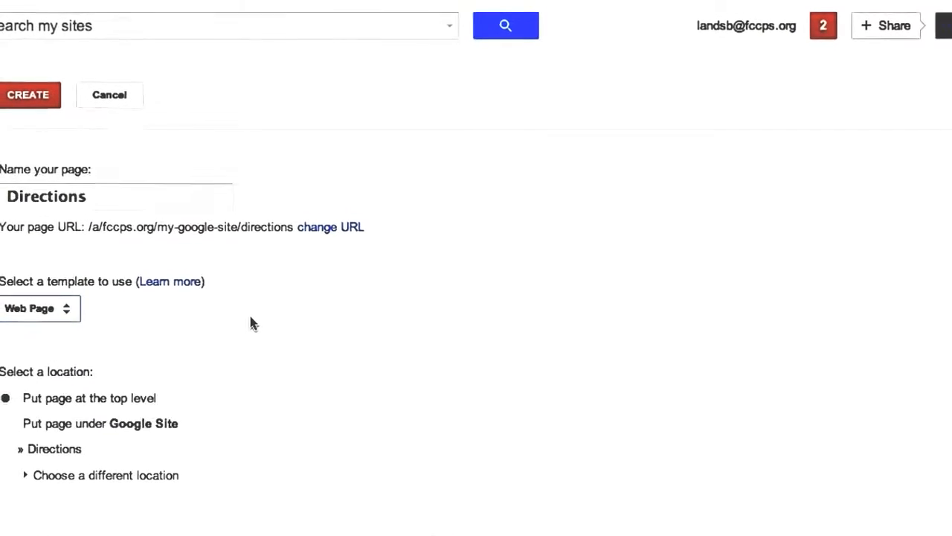
{"action": "left_click", "coordinate": [38, 100]}
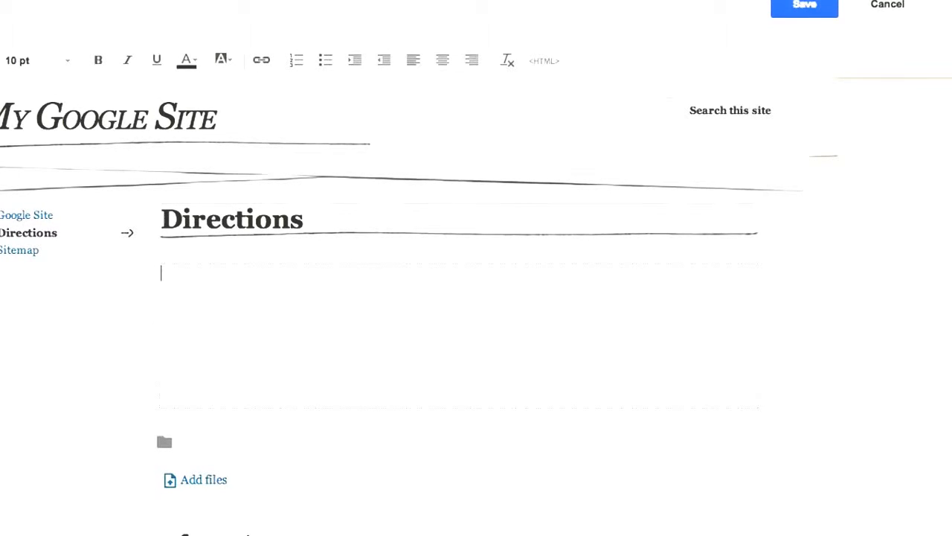
Review the options for inserting a YouTube video on the Directions page, leaving without inserting one
{"action": "left_click", "coordinate": [2, 23]}
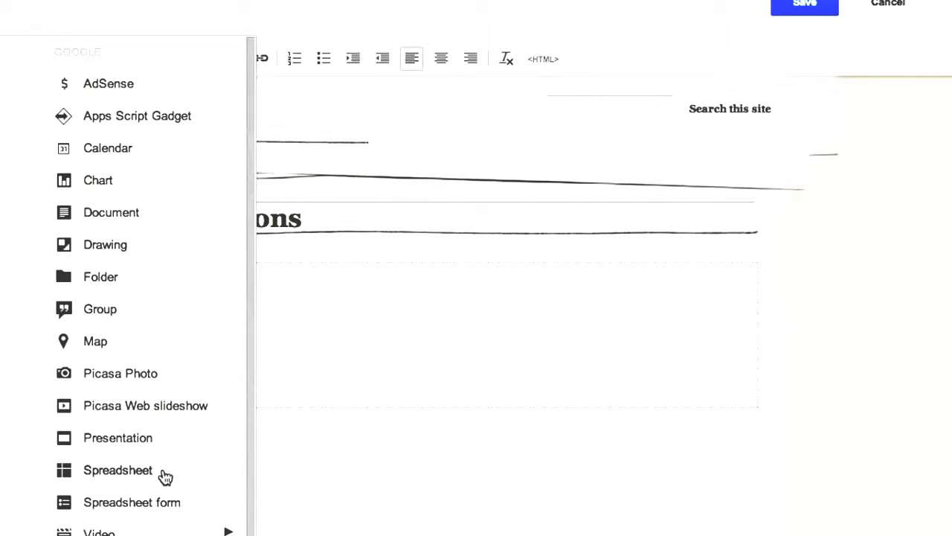
{"action": "mouse_move", "coordinate": [151, 529]}
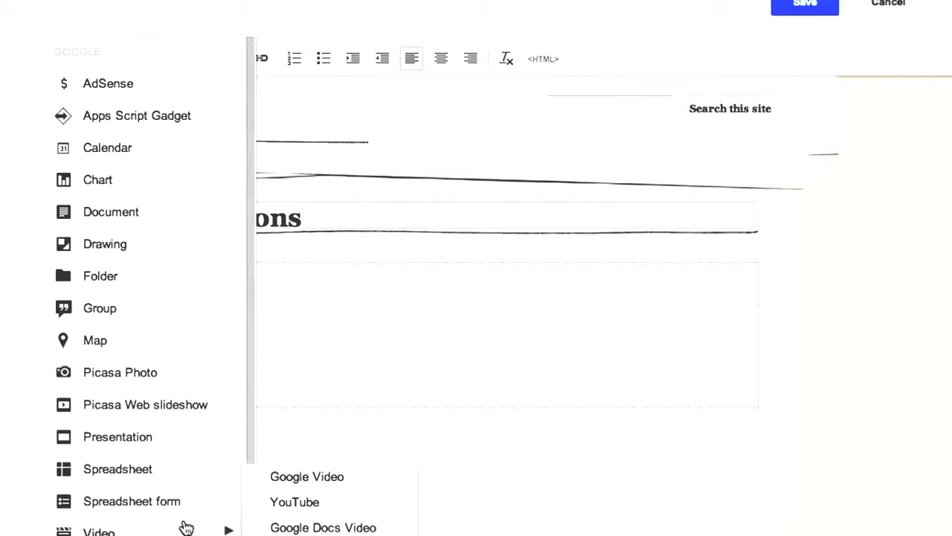
{"action": "left_click", "coordinate": [264, 513]}
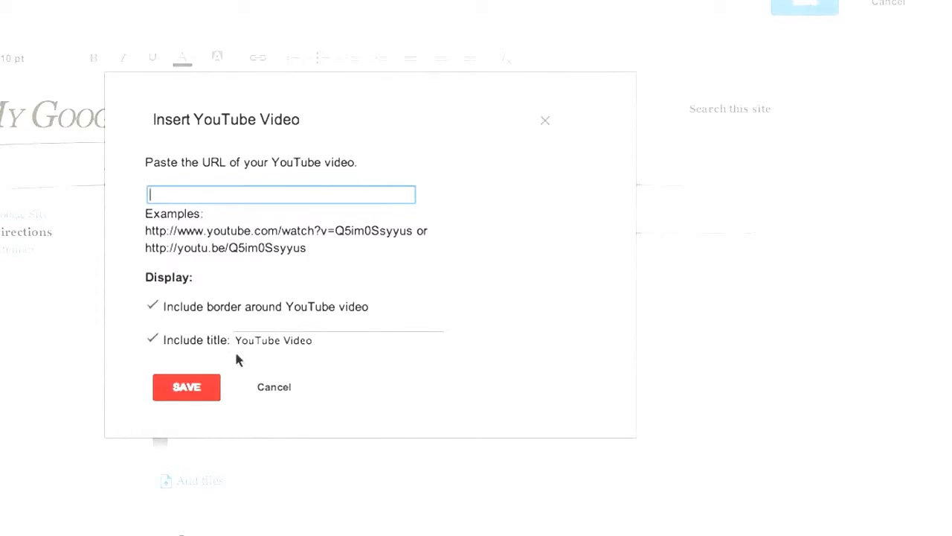
{"action": "left_click", "coordinate": [264, 387]}
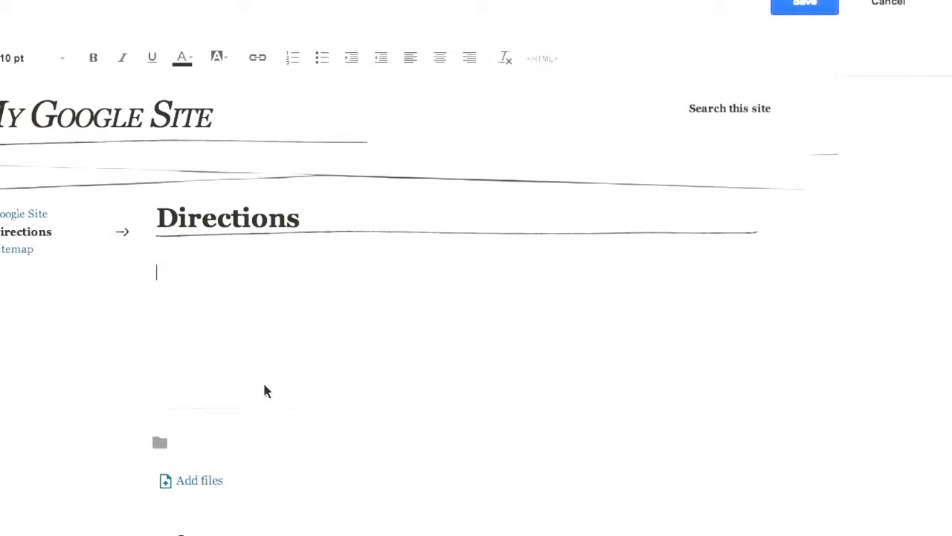
Review the options for adding an image to the Directions page, leaving without adding one
{"action": "left_click", "coordinate": [0, 23]}
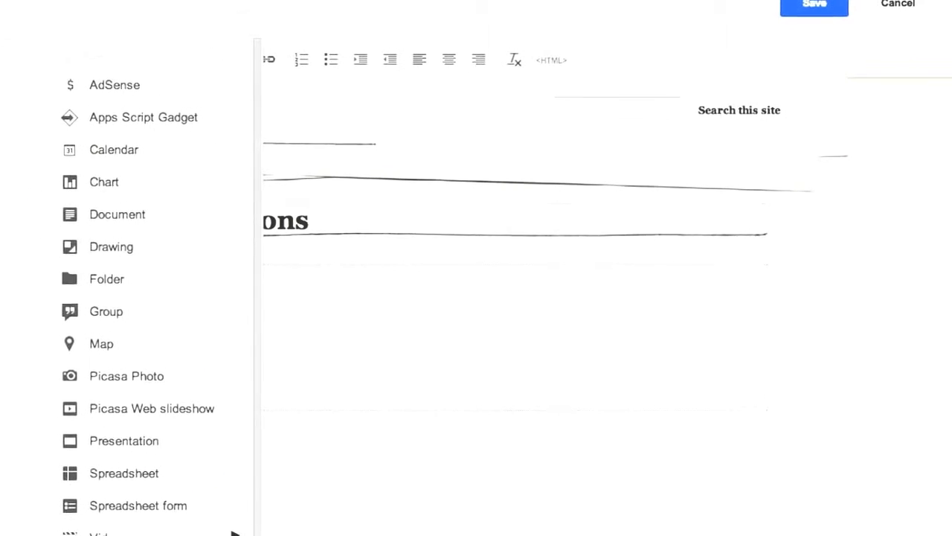
{"action": "left_click", "coordinate": [0, 91]}
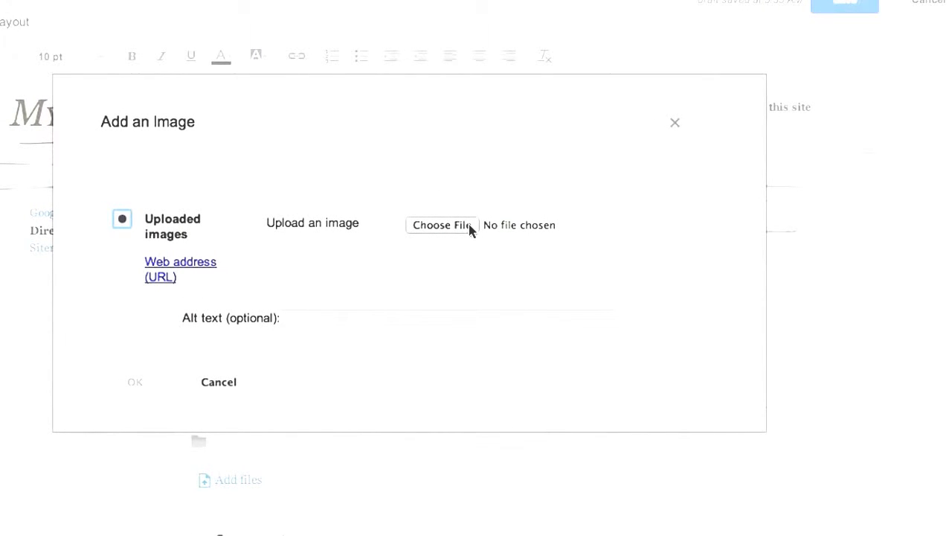
{"action": "left_click", "coordinate": [221, 381]}
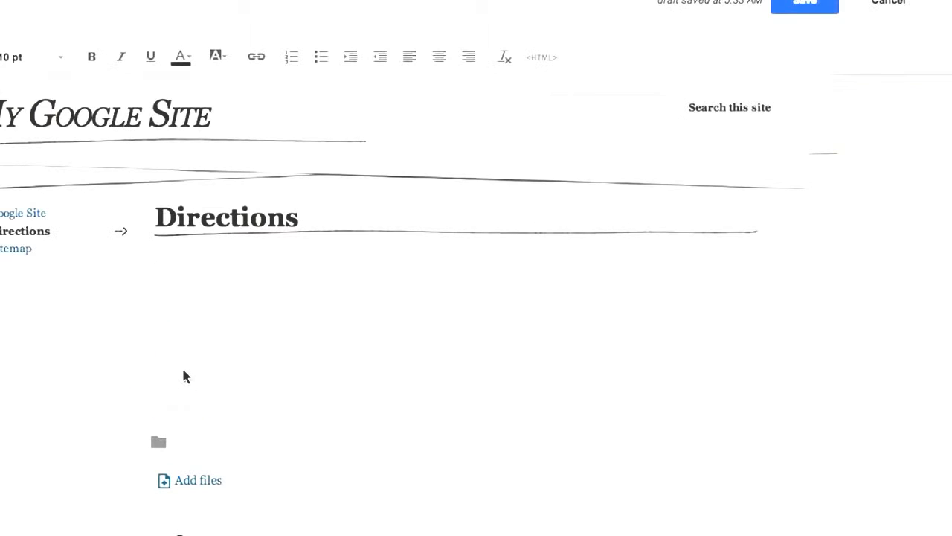
Save the Directions page
{"action": "left_click", "coordinate": [805, 3]}
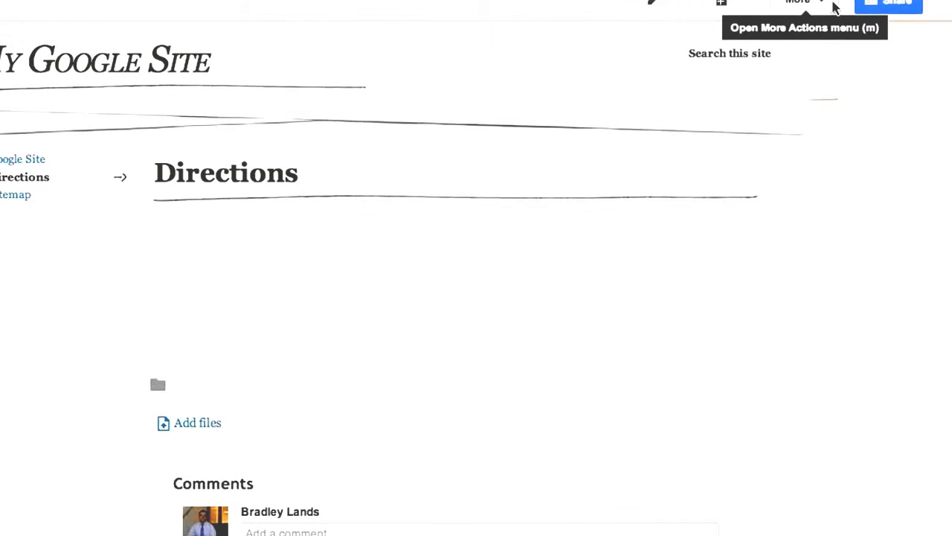
Review the page settings of the Directions page and leave them without saving
{"action": "left_click", "coordinate": [833, 6]}
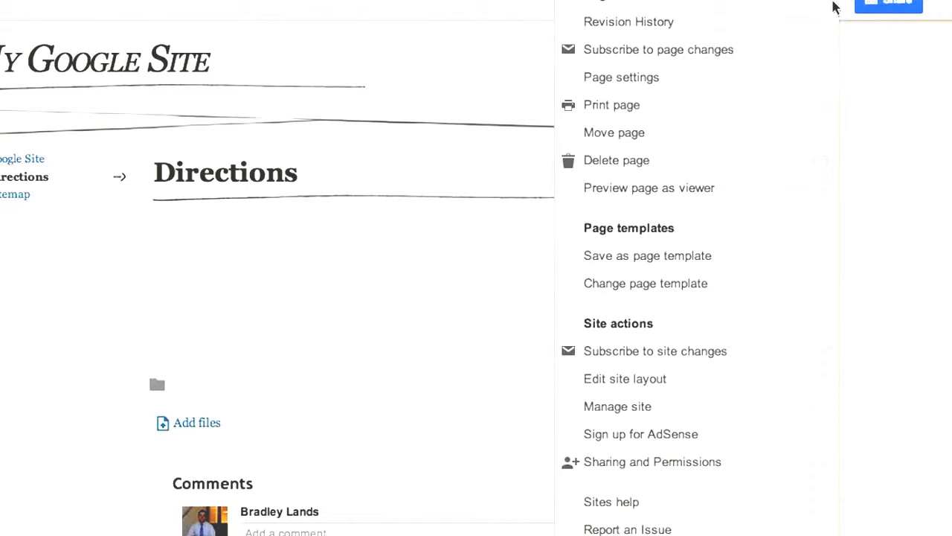
{"action": "left_click", "coordinate": [666, 85]}
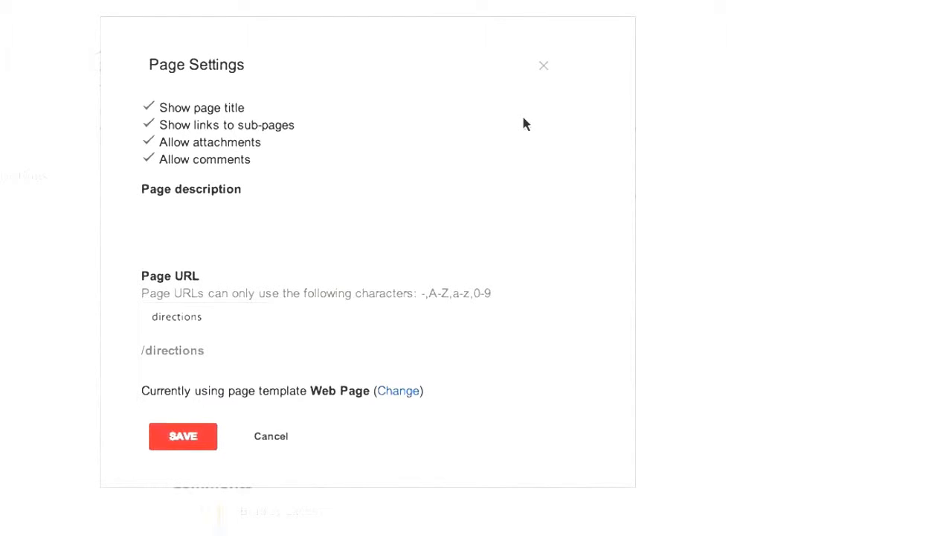
{"action": "left_click", "coordinate": [257, 436]}
Edit the site layout to add the horizontal navigation bar, and close the layout editor
{"action": "left_click", "coordinate": [805, 6]}
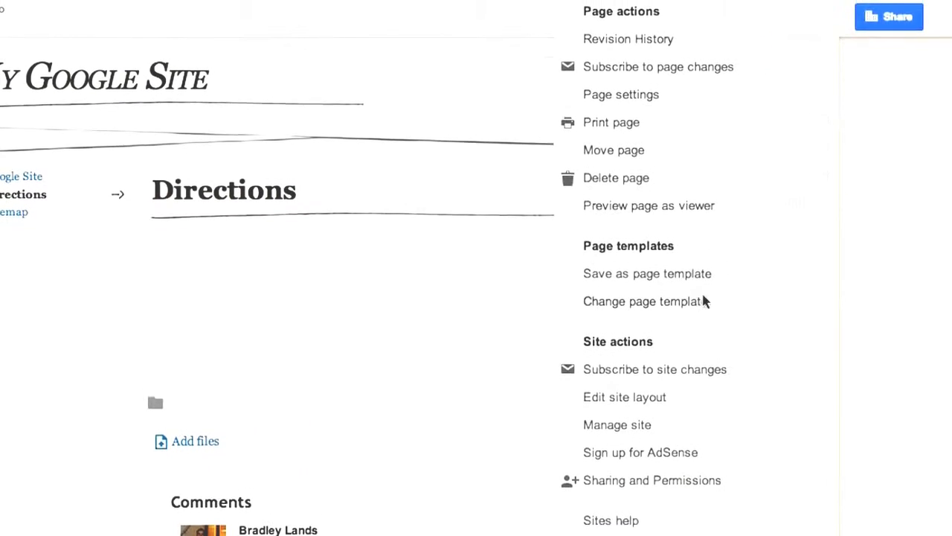
{"action": "left_click", "coordinate": [679, 394]}
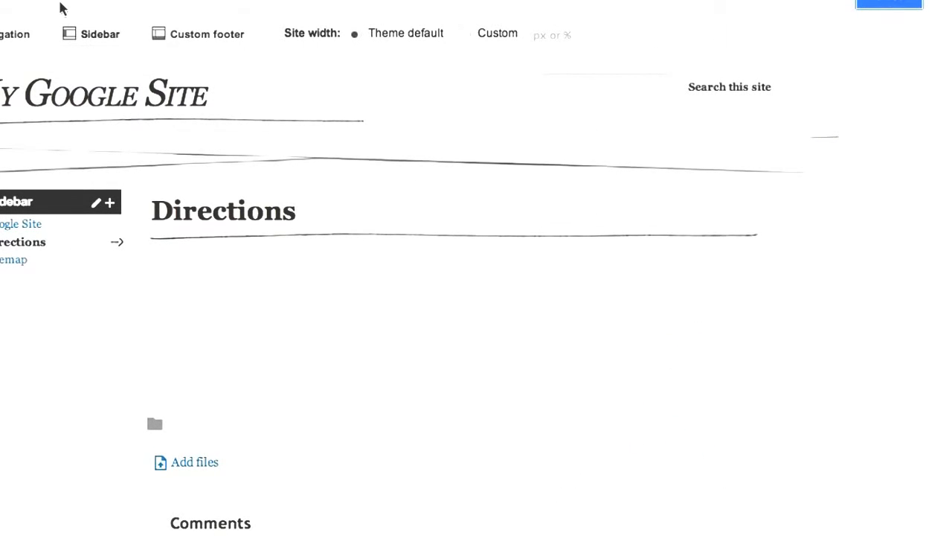
{"action": "left_click", "coordinate": [6, 37]}
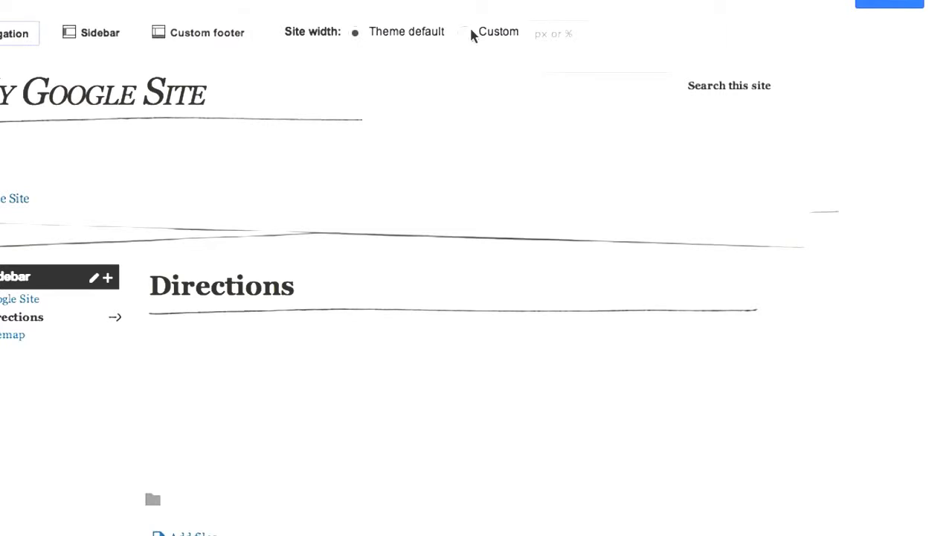
{"action": "left_click", "coordinate": [877, 4]}
Open the list of additional page and site actions
{"action": "left_click", "coordinate": [831, 34]}
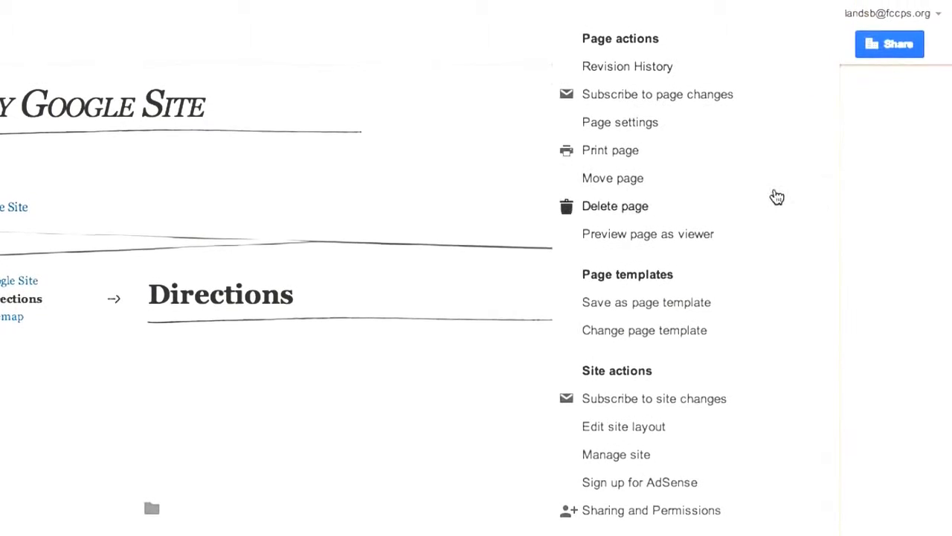